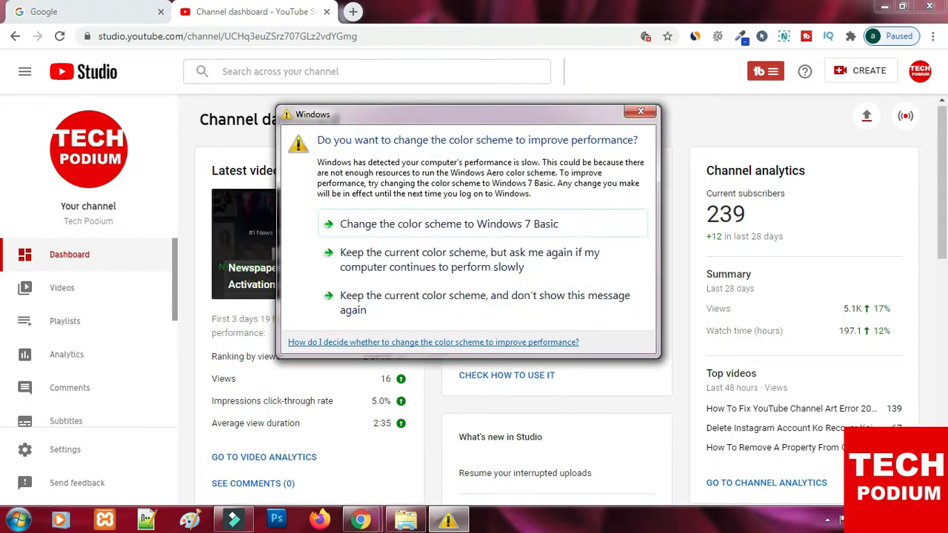
- Dismiss the Windows color scheme prompt and open the Channel section of the Studio settings
left_click(640, 111)
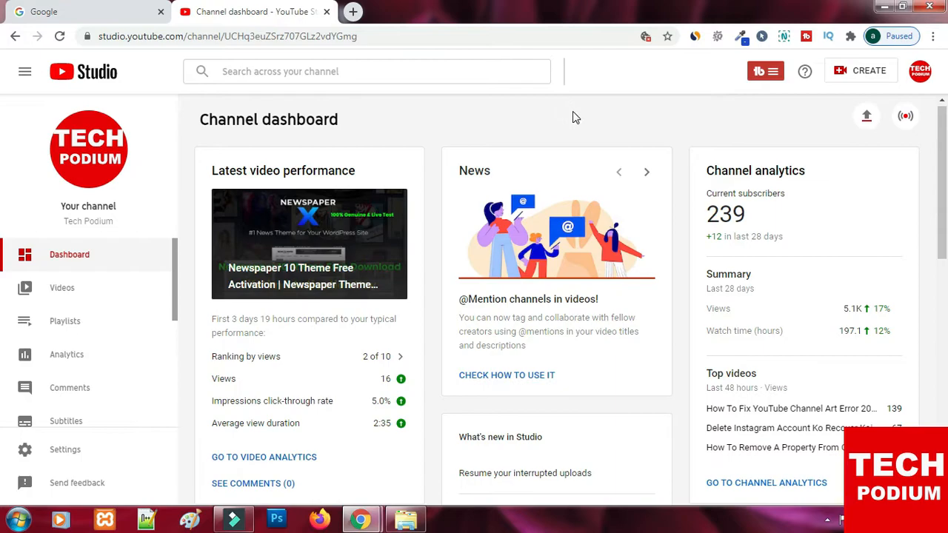
left_click(74, 457)
left_click(68, 458)
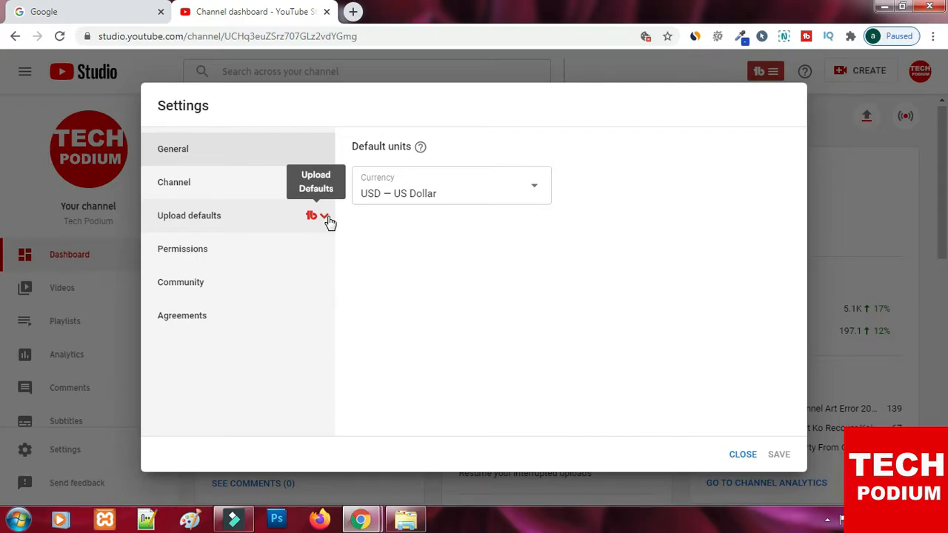
left_click(203, 183)
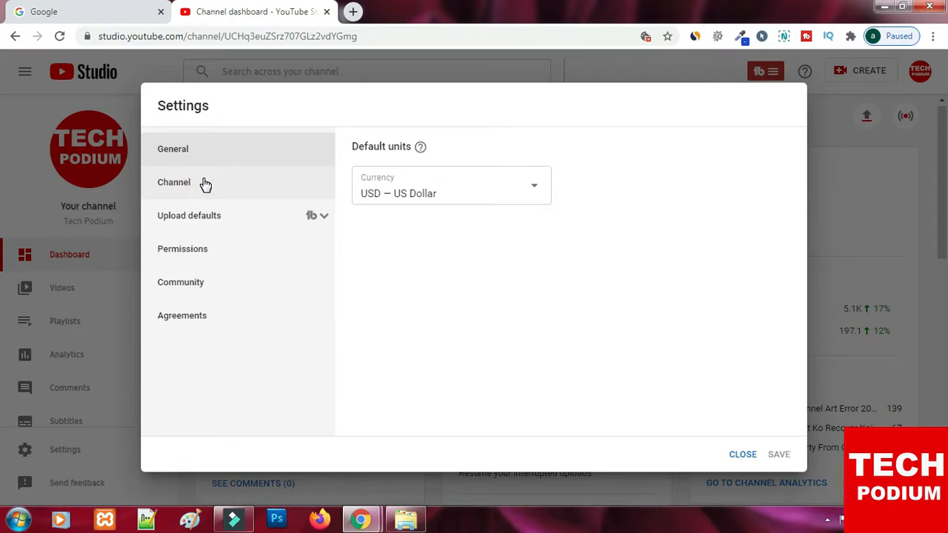
left_click(648, 112)
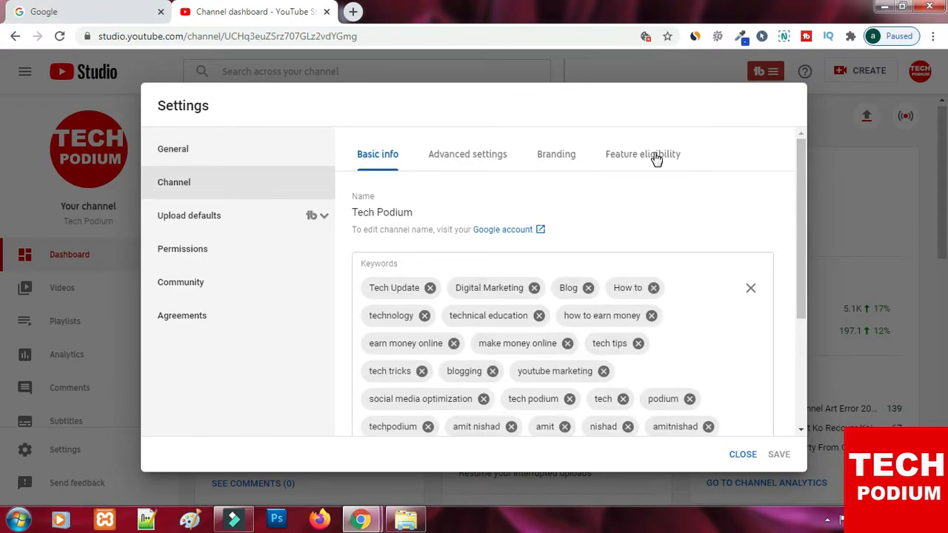
- Open the Advanced channel settings page from the channel's Advanced settings
left_click(469, 157)
left_click(471, 159)
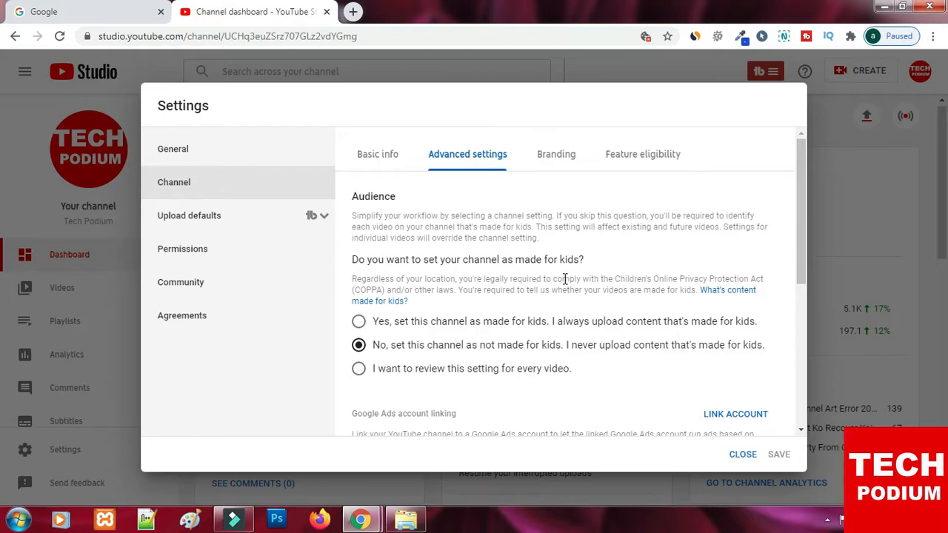
scroll(565, 280, "down", 5)
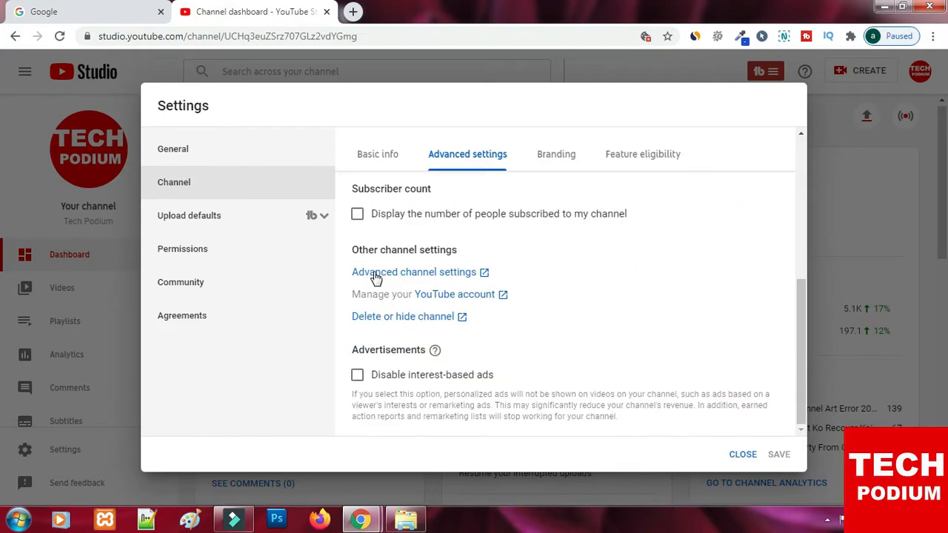
left_click(485, 274)
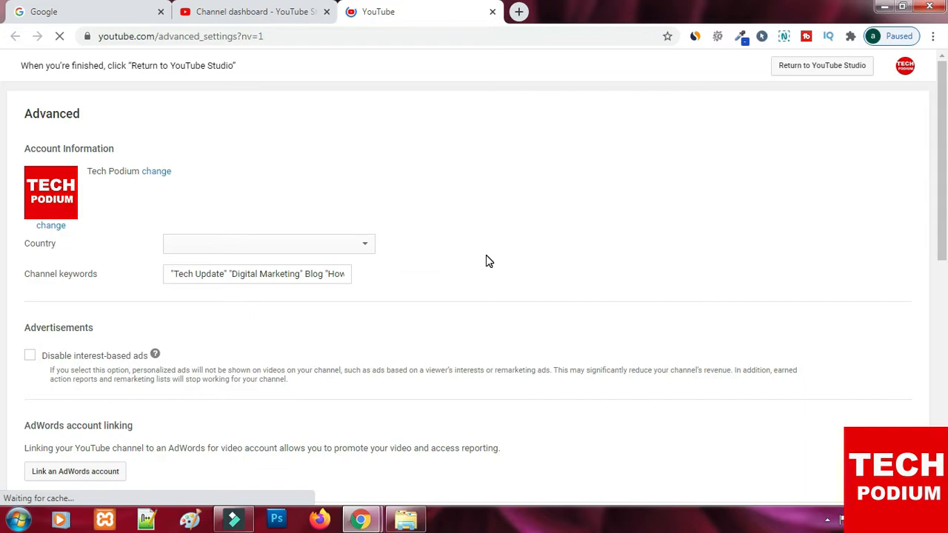
- Examine the Associated website section of the advanced channel settings and its address field
scroll(487, 259, "down", 3)
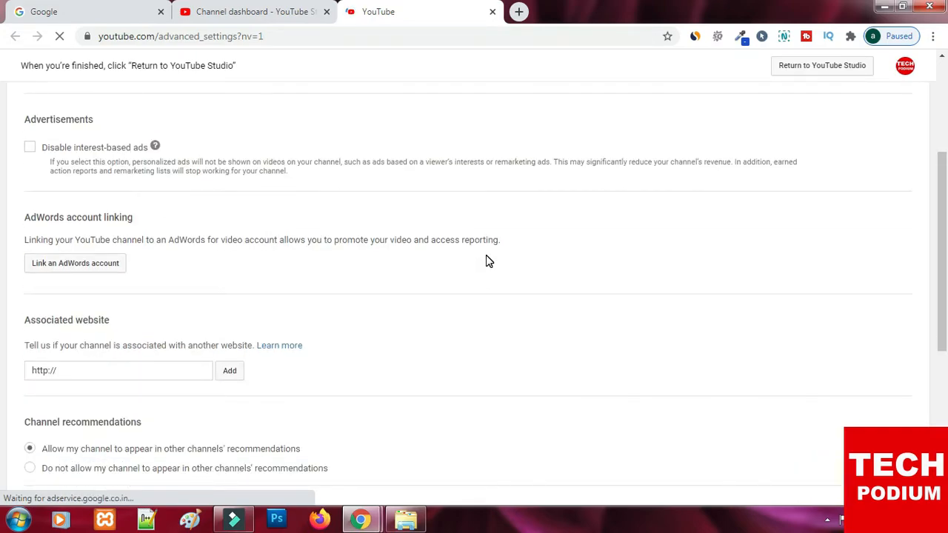
scroll(486, 260, "down", 1)
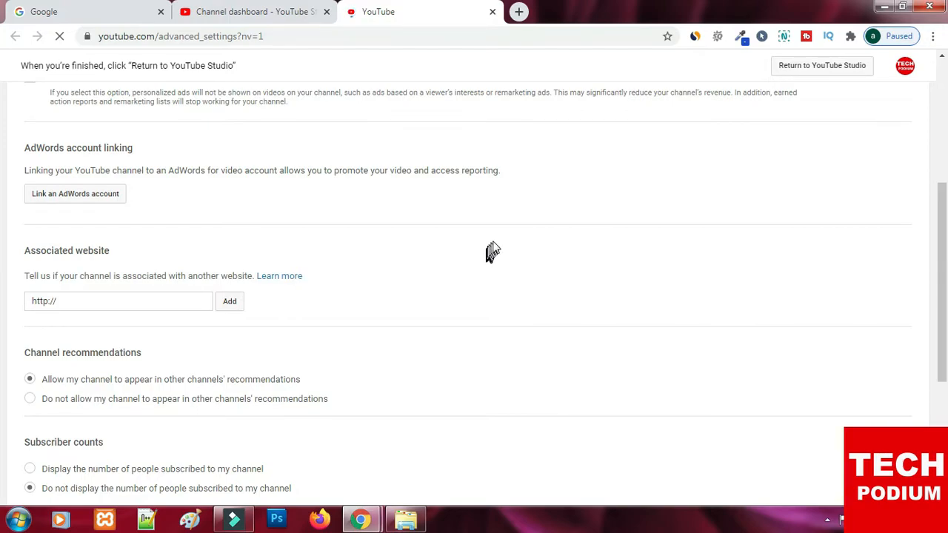
left_click(75, 300)
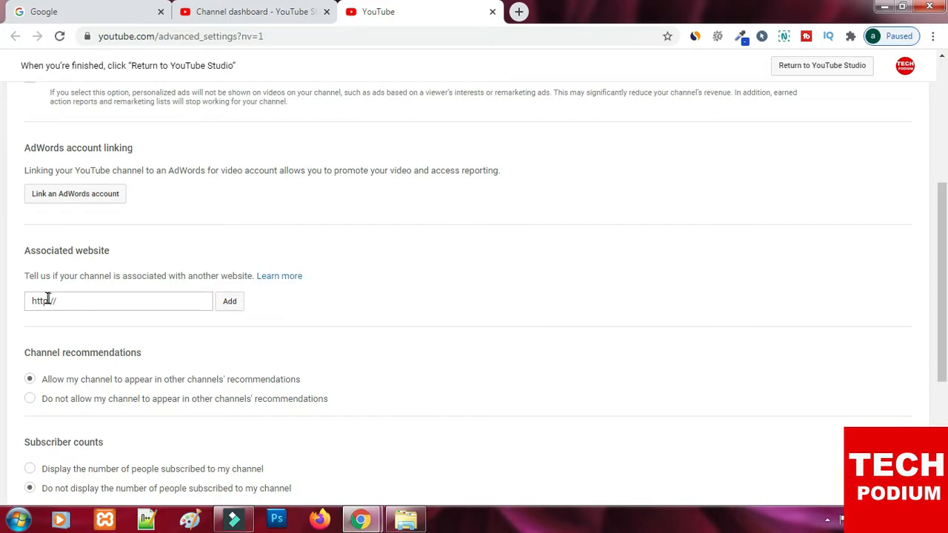
left_click(46, 300)
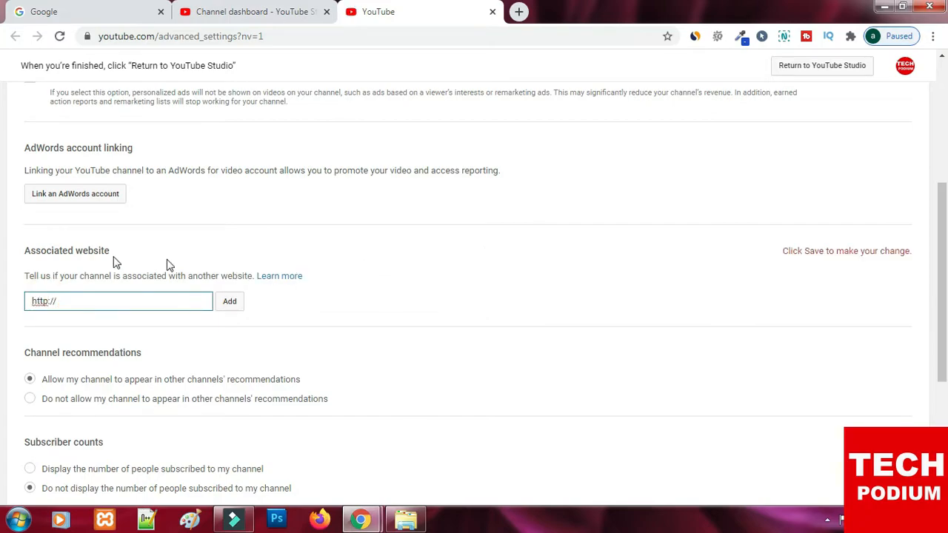
scroll(293, 273, "up", 1)
scroll(294, 275, "down", 2)
scroll(294, 276, "up", 2)
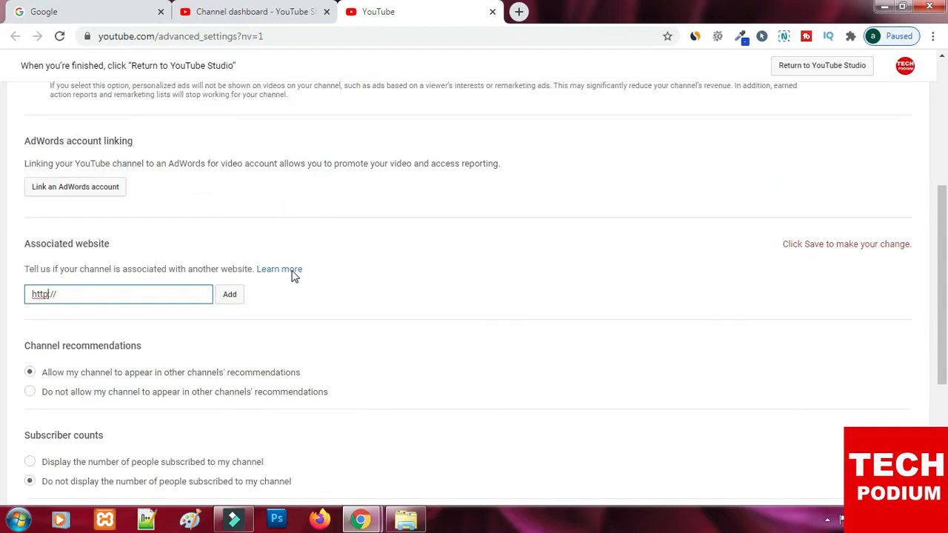
left_click_drag(25, 319, 141, 320)
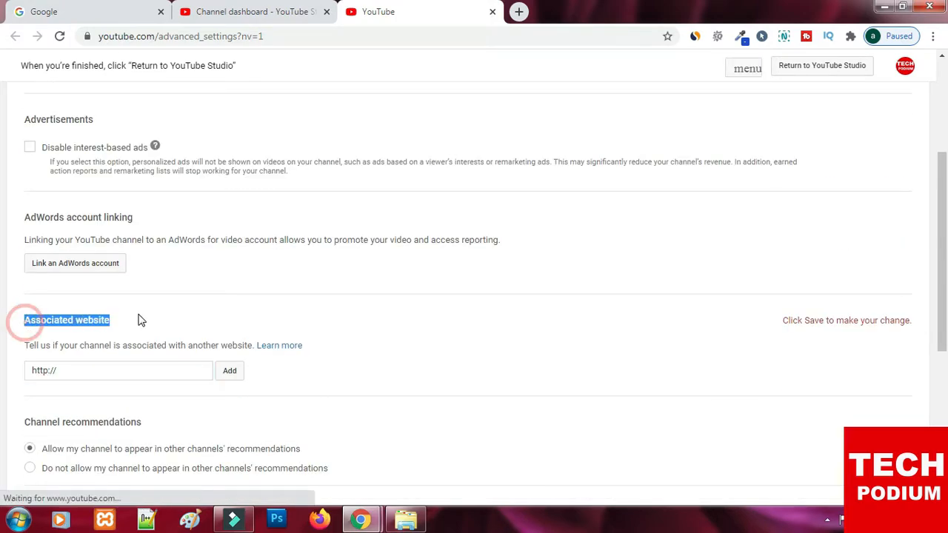
scroll(111, 320, "down", 1)
left_click(45, 301)
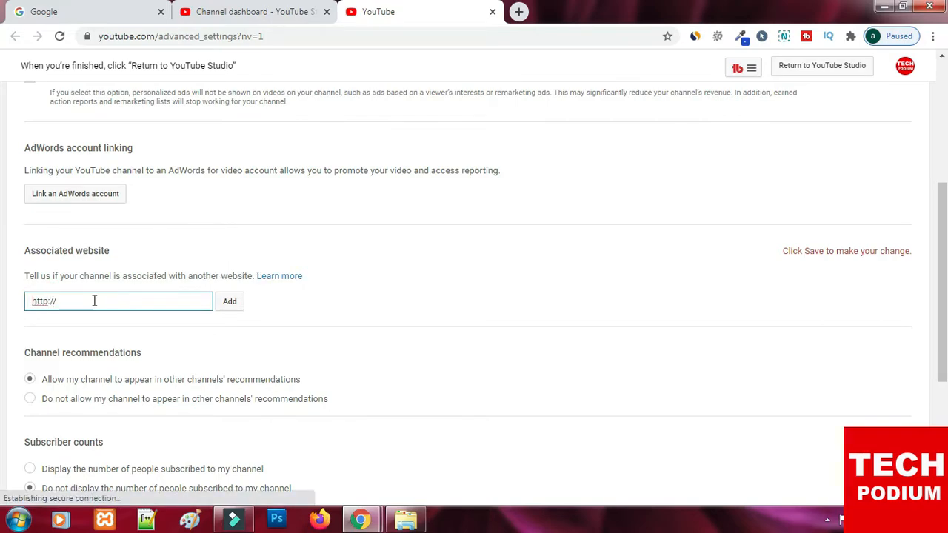
type("s")
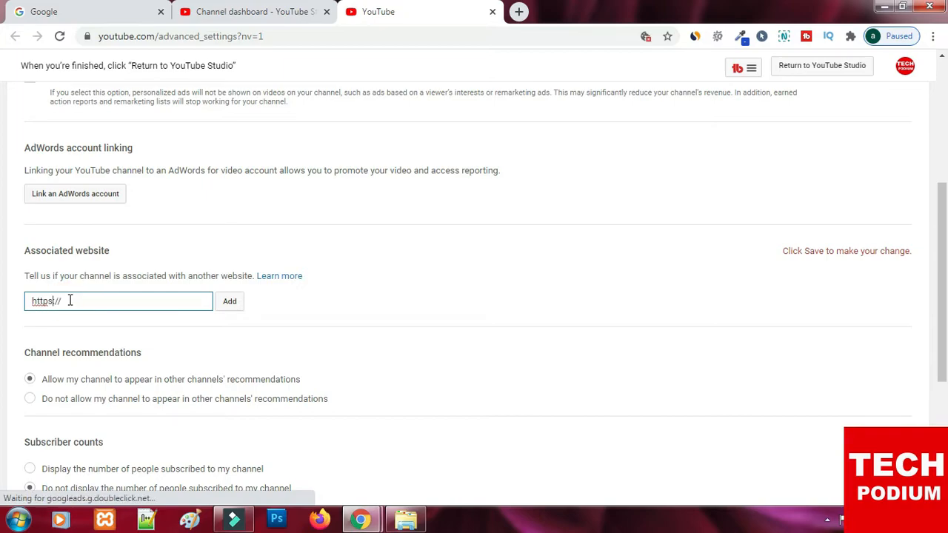
type(":www")
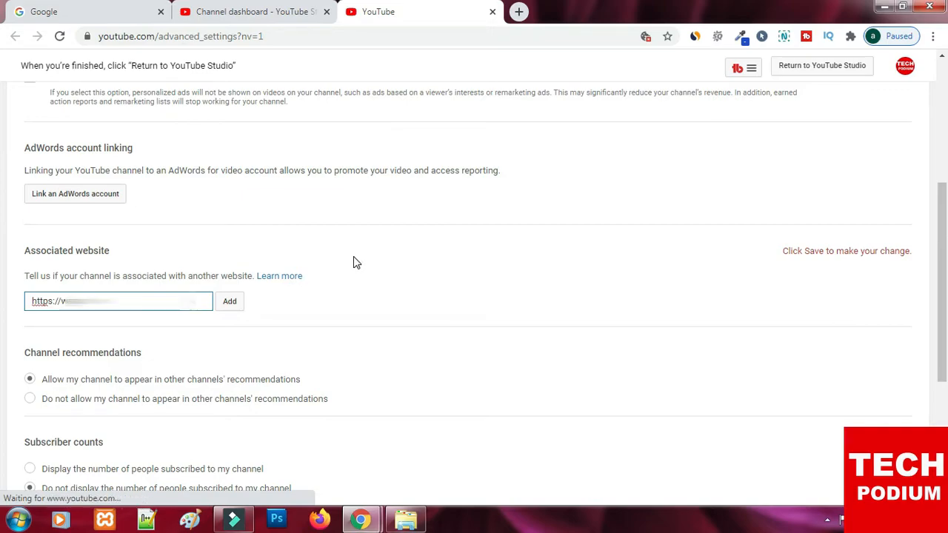
type(".com")
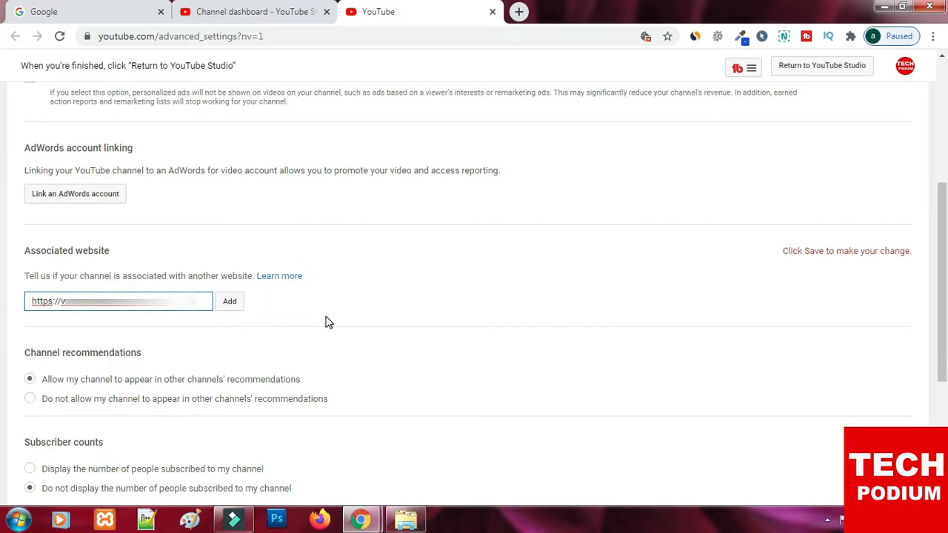
left_click(231, 305)
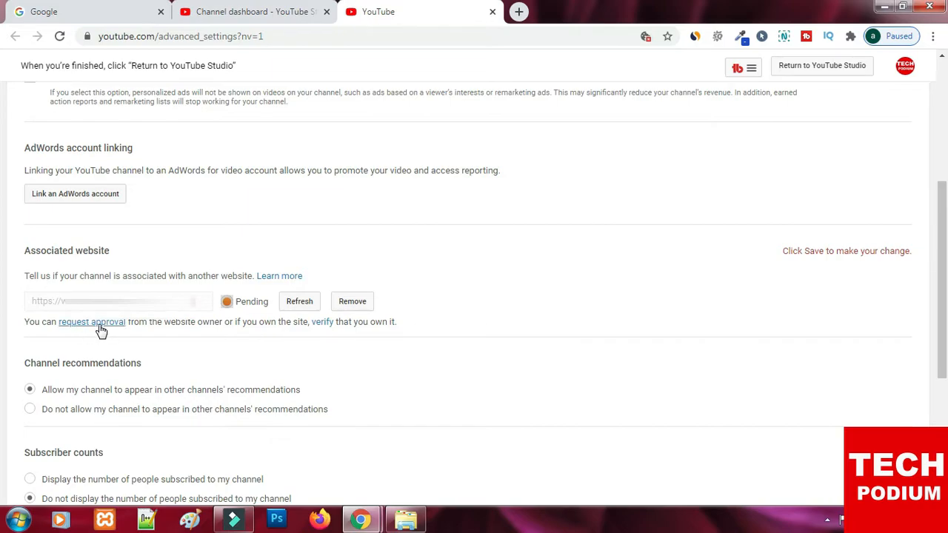
left_click(324, 326)
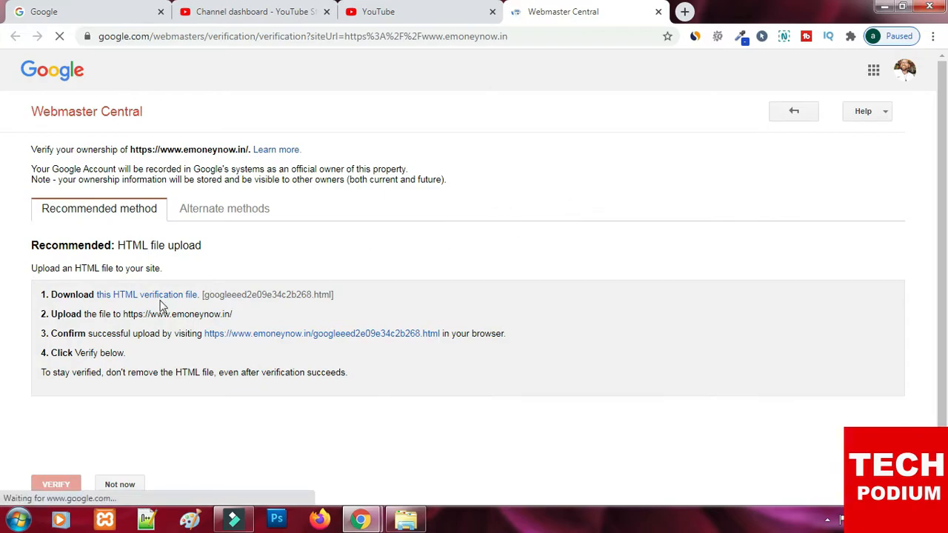
scroll(163, 356, "down", 1)
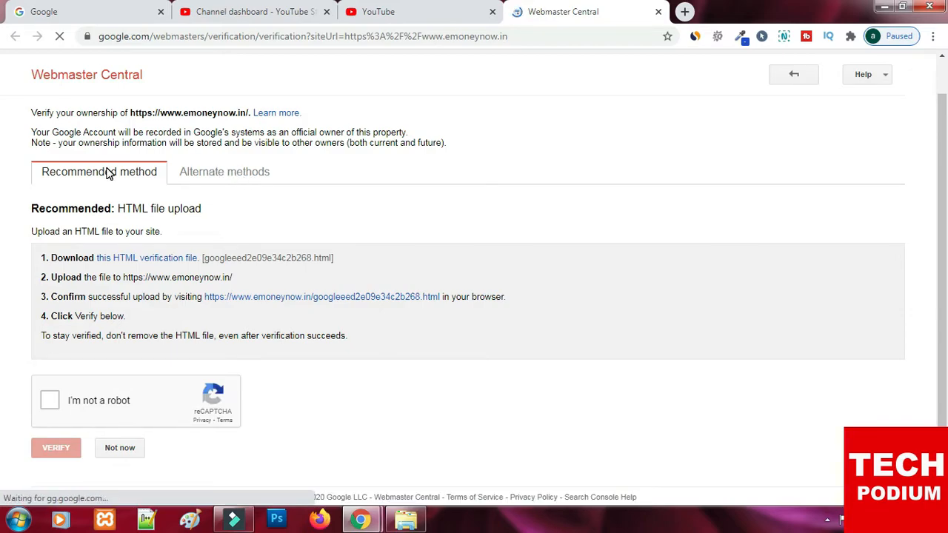
- Examine the HTML tag option among the alternate verification methods, including its meta tag and placement example
left_click(218, 173)
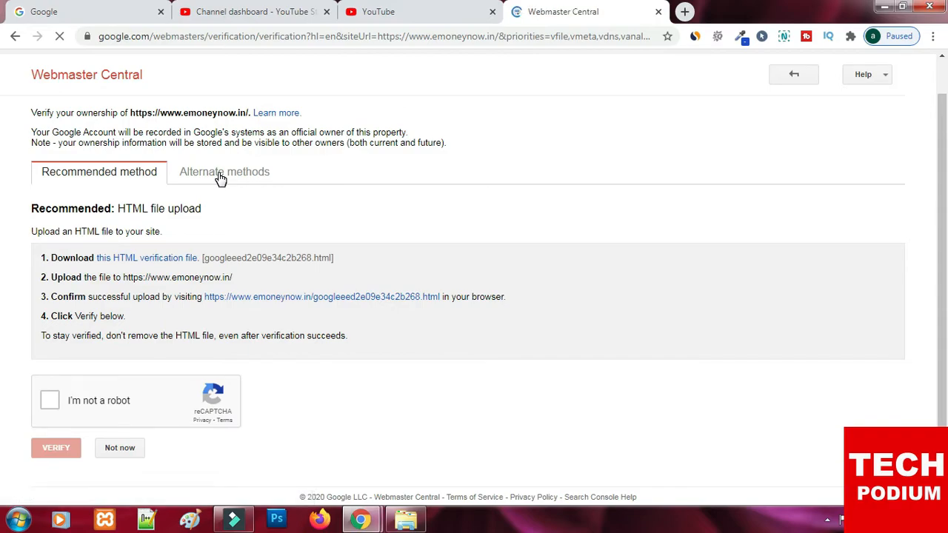
left_click(220, 173)
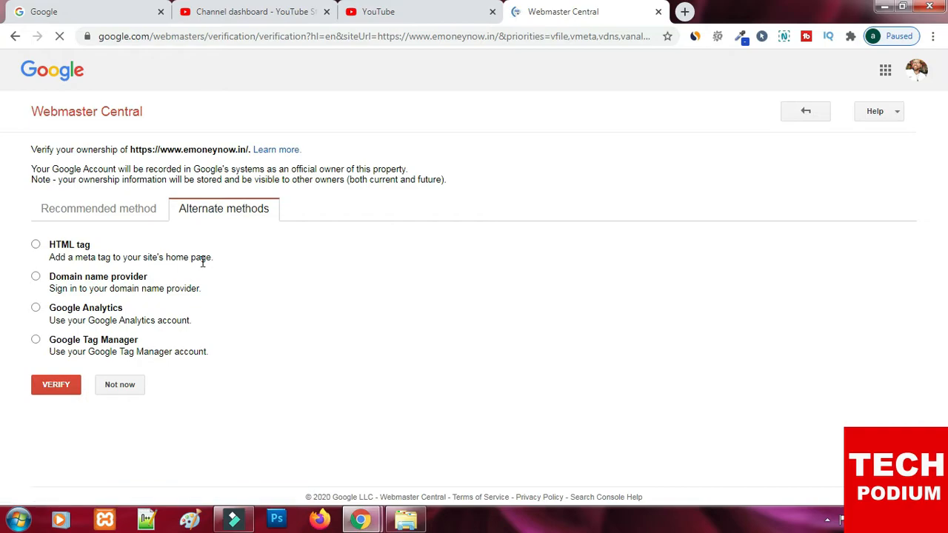
left_click(36, 244)
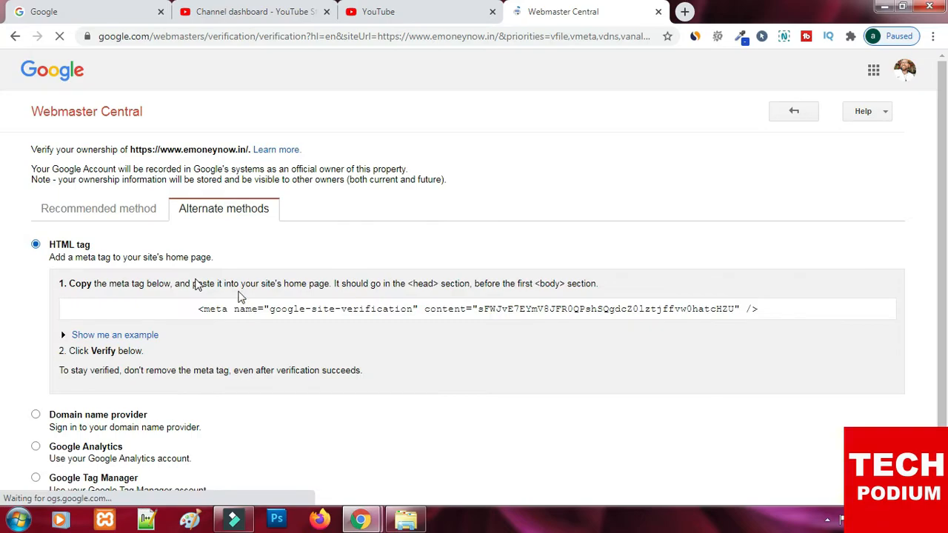
left_click(191, 311)
left_click_drag(191, 310, 774, 310)
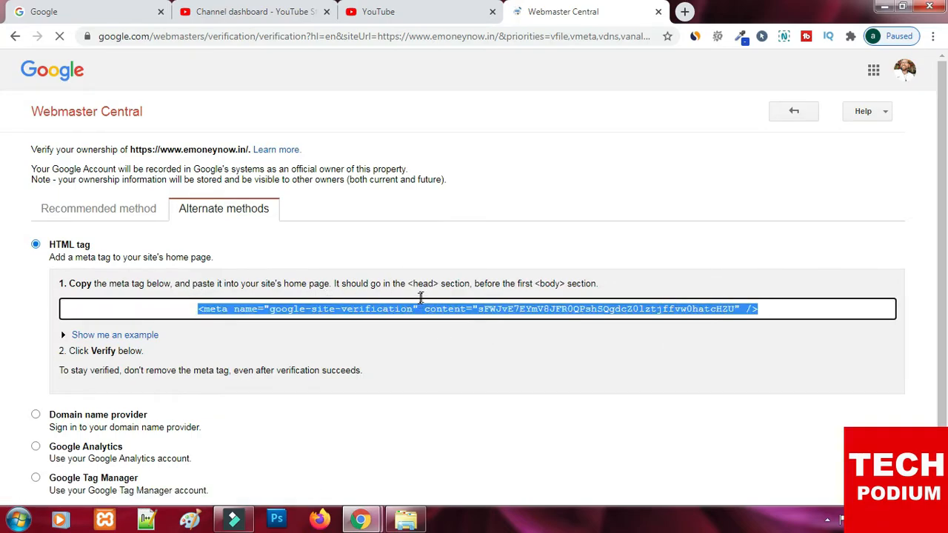
left_click(65, 338)
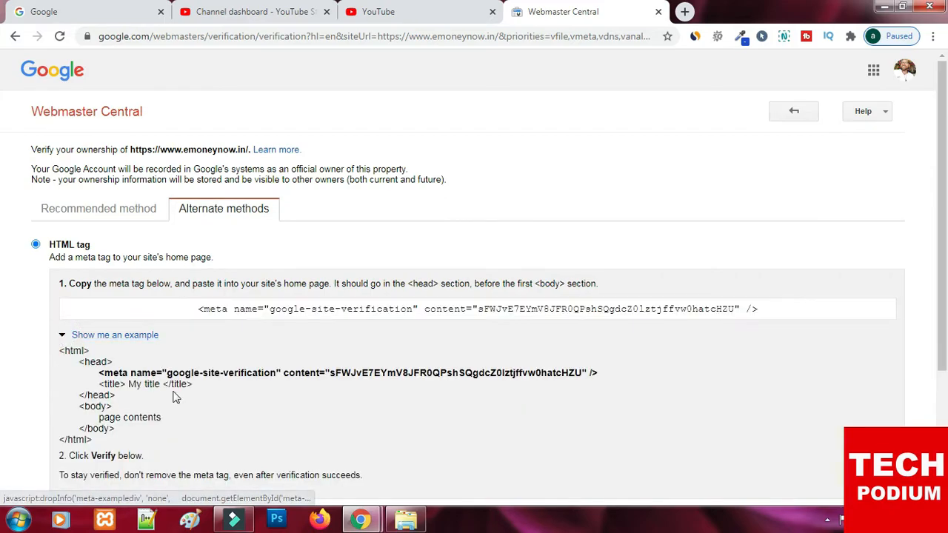
left_click_drag(99, 377, 605, 378)
left_click(635, 385)
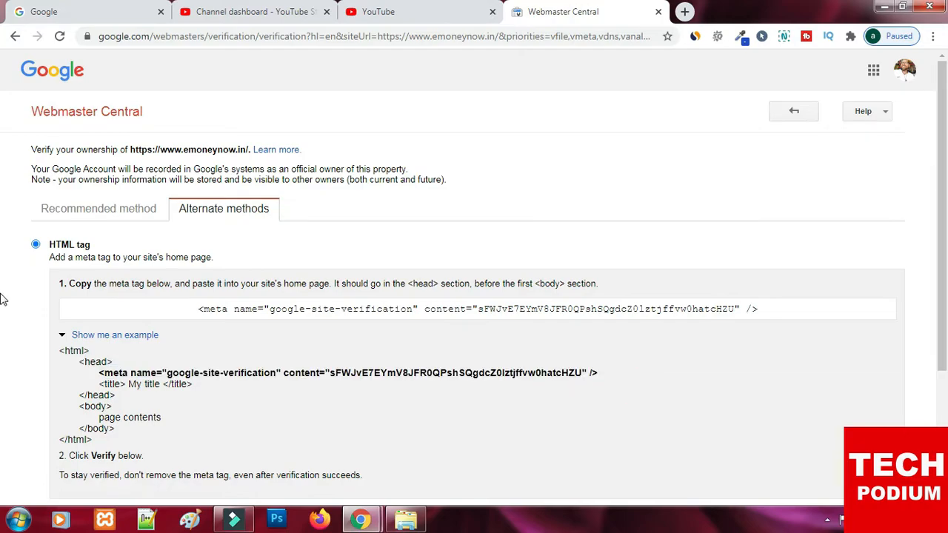
left_click(66, 336)
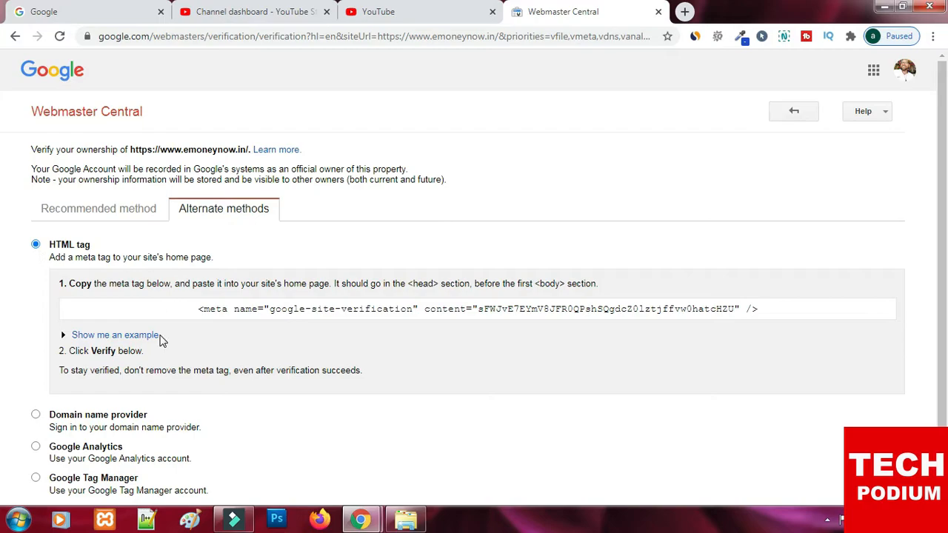
- Examine the Domain name provider verification option and its list of registrars, then the remaining alternate methods
scroll(163, 340, "down", 1)
left_click(36, 346)
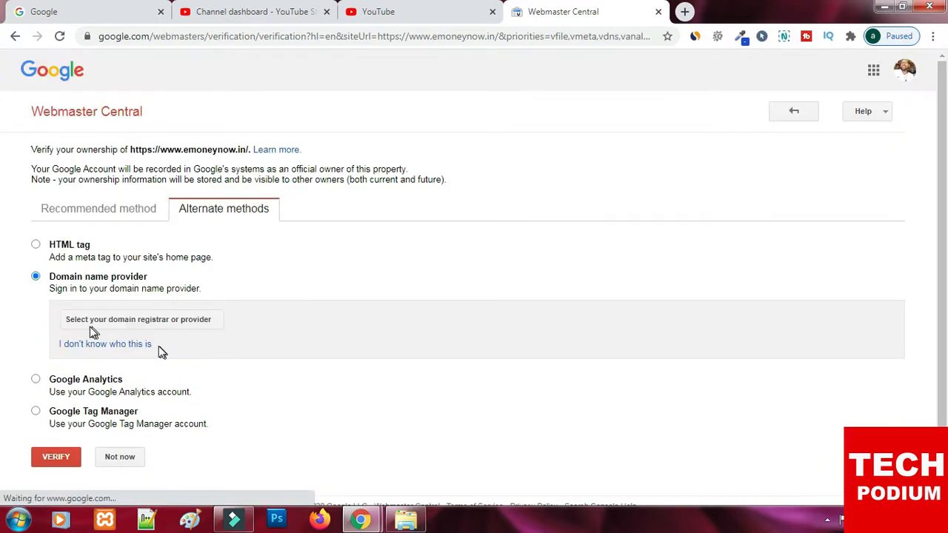
left_click(209, 325)
scroll(220, 392, "down", 15)
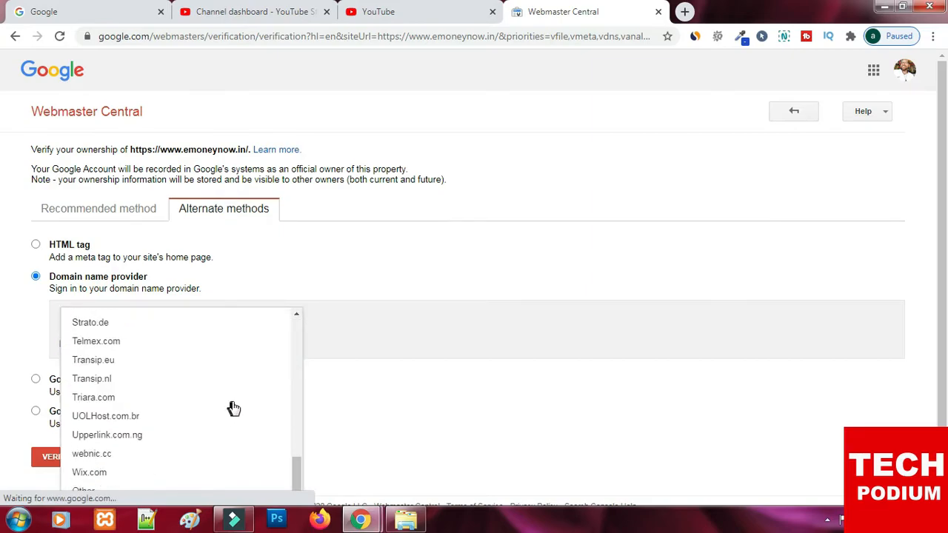
scroll(232, 407, "up", 15)
left_click(369, 325)
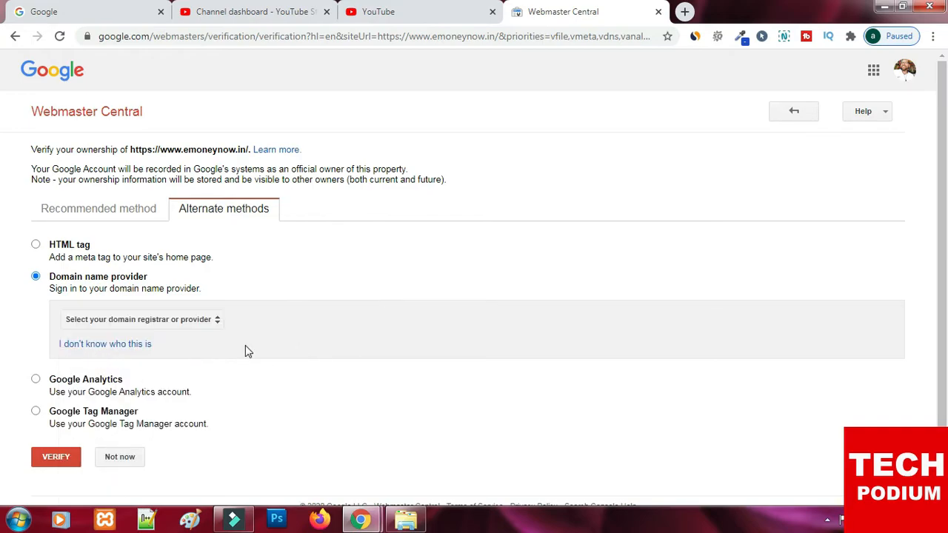
scroll(237, 344, "down", 1)
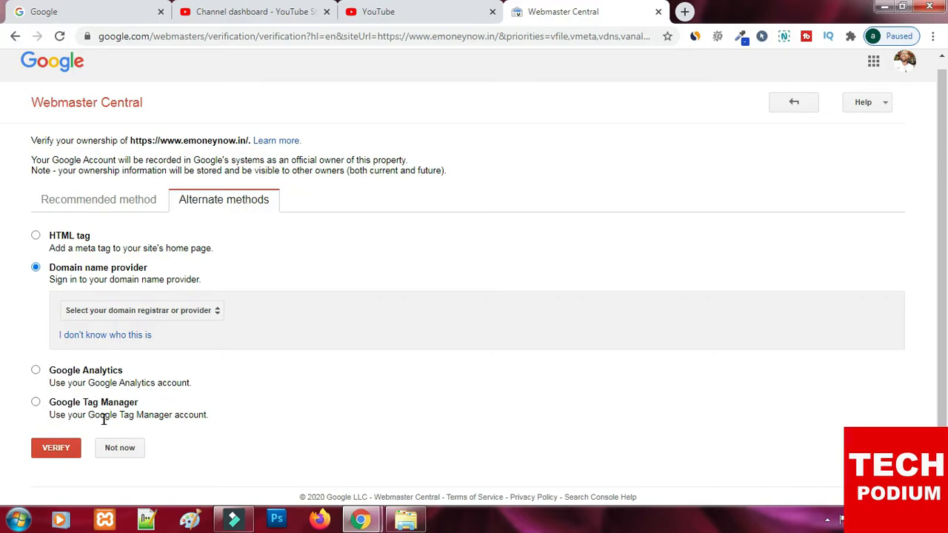
- Return to the recommended HTML file upload method and download the HTML verification file
left_click(129, 206)
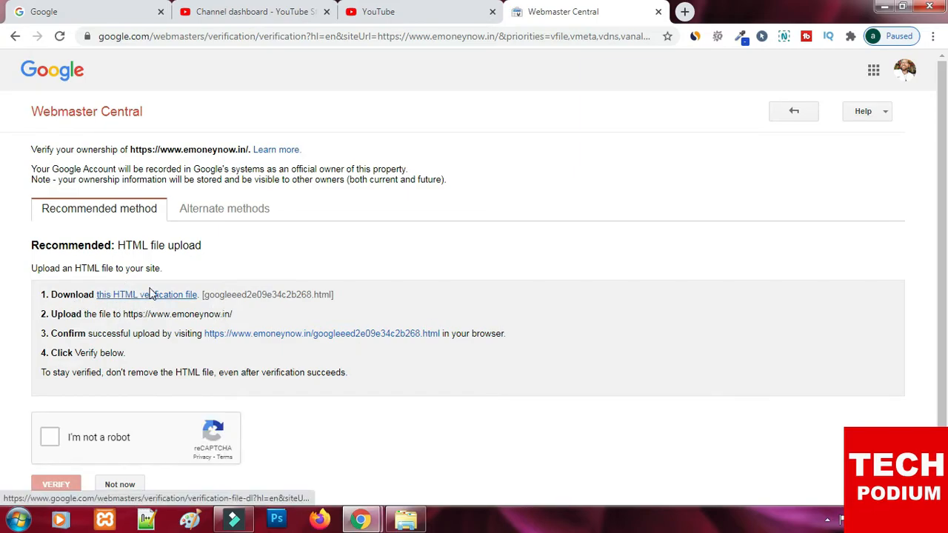
left_click_drag(206, 298, 331, 298)
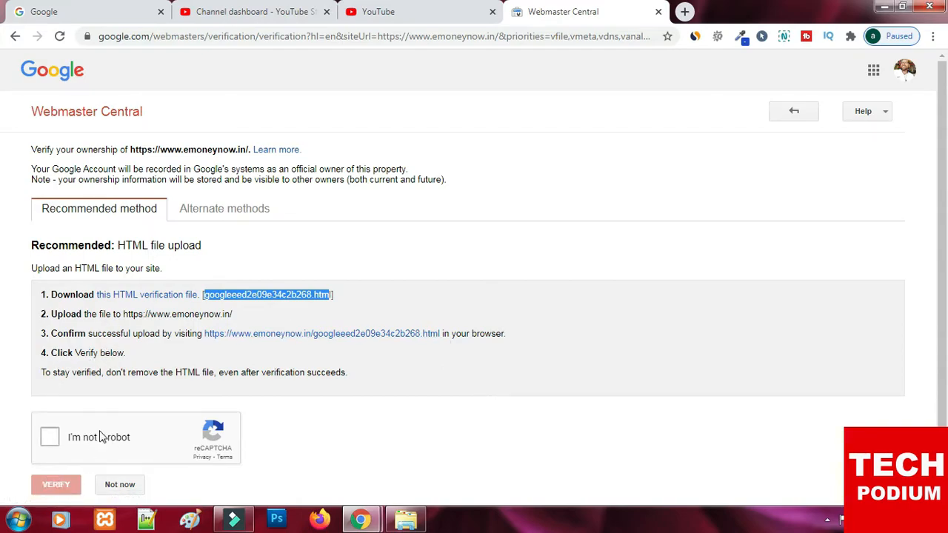
scroll(277, 378, "down", 1)
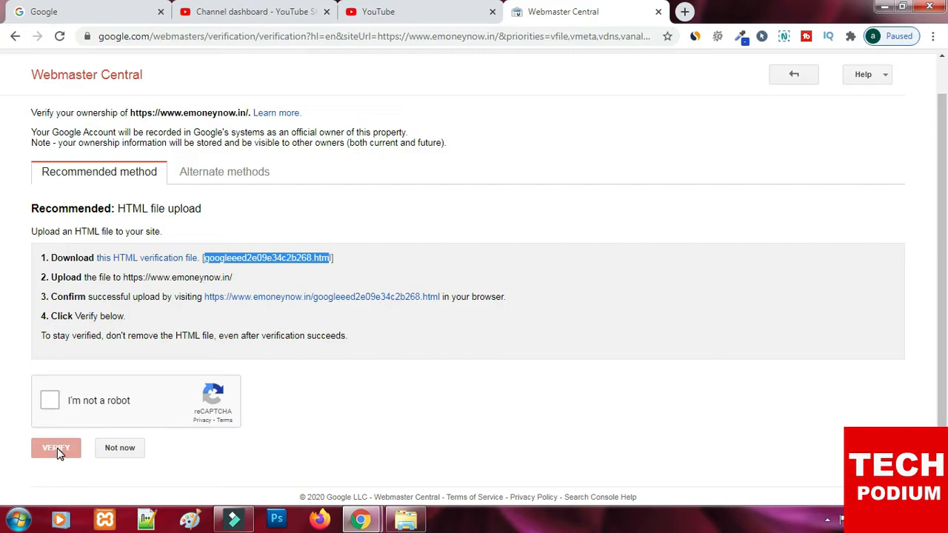
left_click(157, 257)
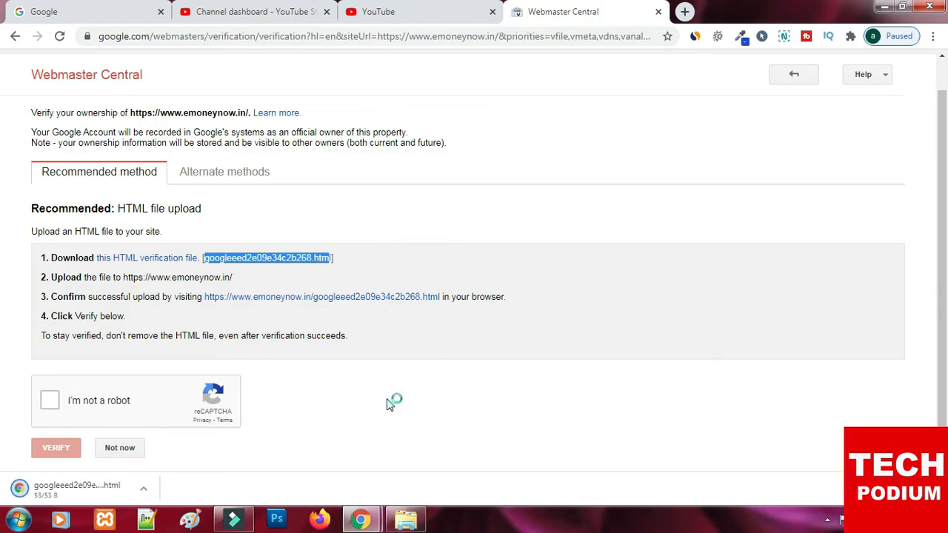
- Locate the downloaded HTML verification file in the Downloads folder, then return to the verification page
left_click(142, 492)
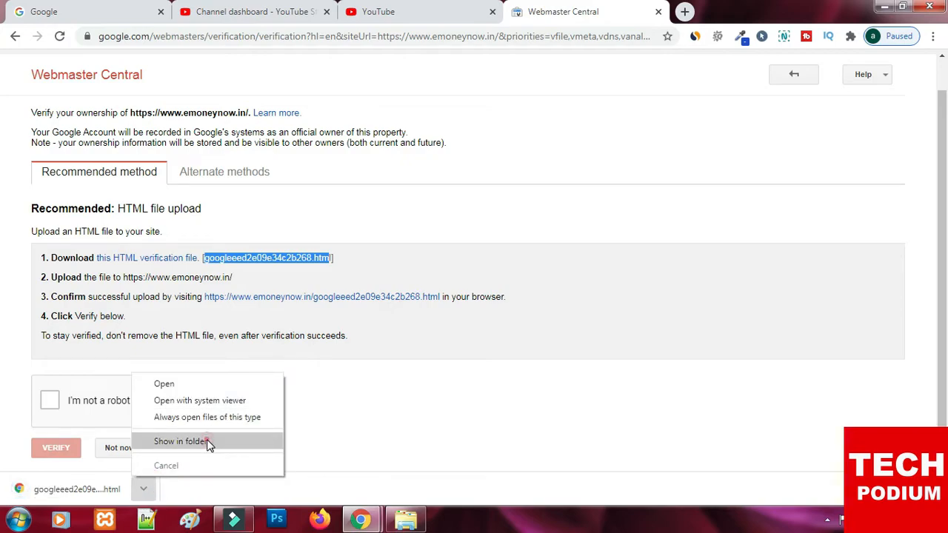
left_click(182, 442)
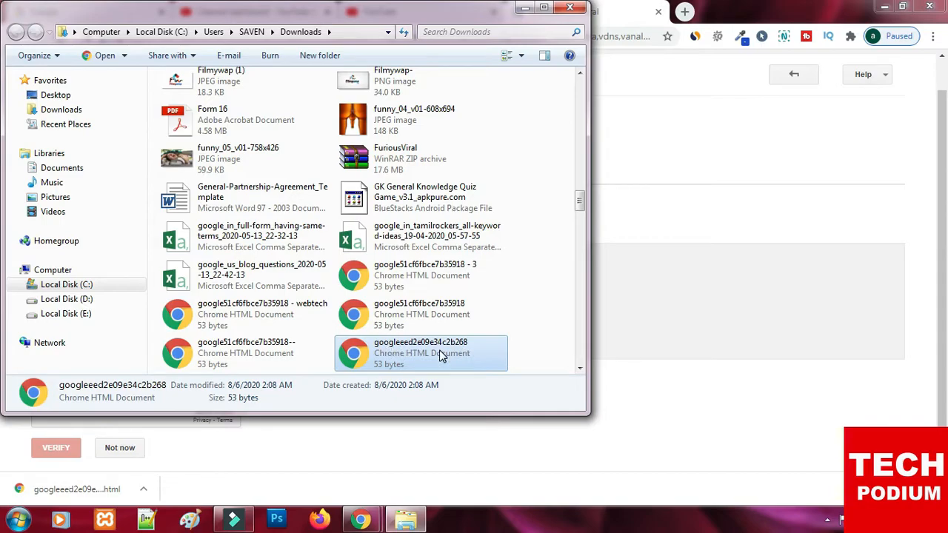
left_click(524, 7)
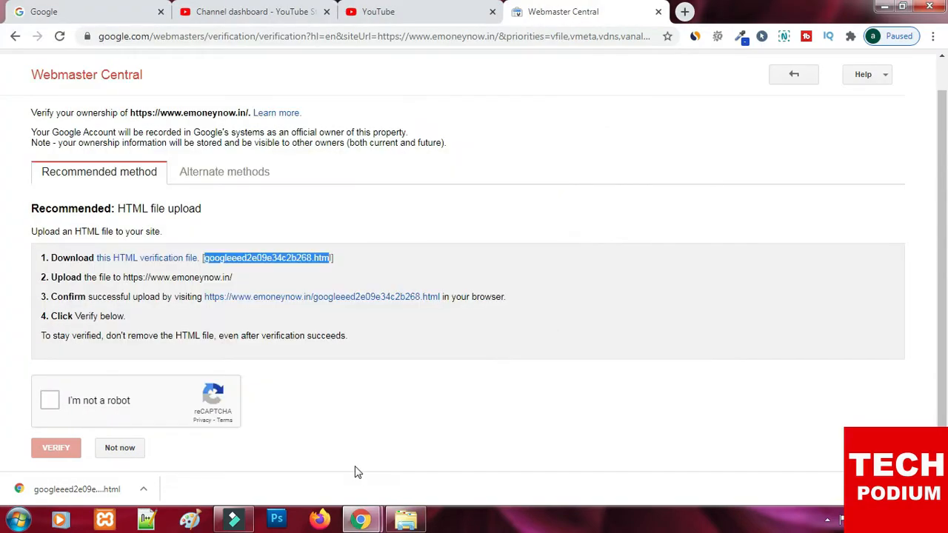
- Switch to the SiteGround Site Tools window and select emoneynow.in's public_html folder in the File Manager
left_click(368, 518)
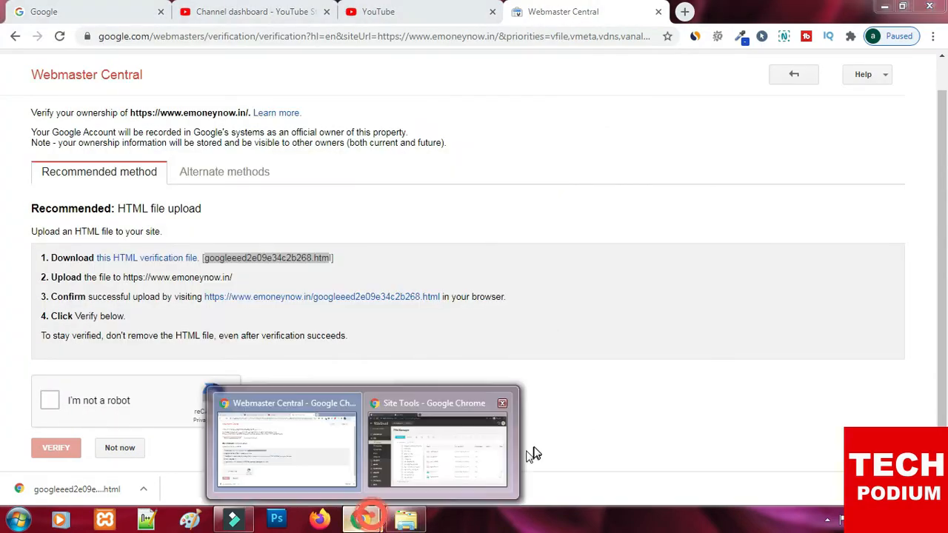
left_click(504, 448)
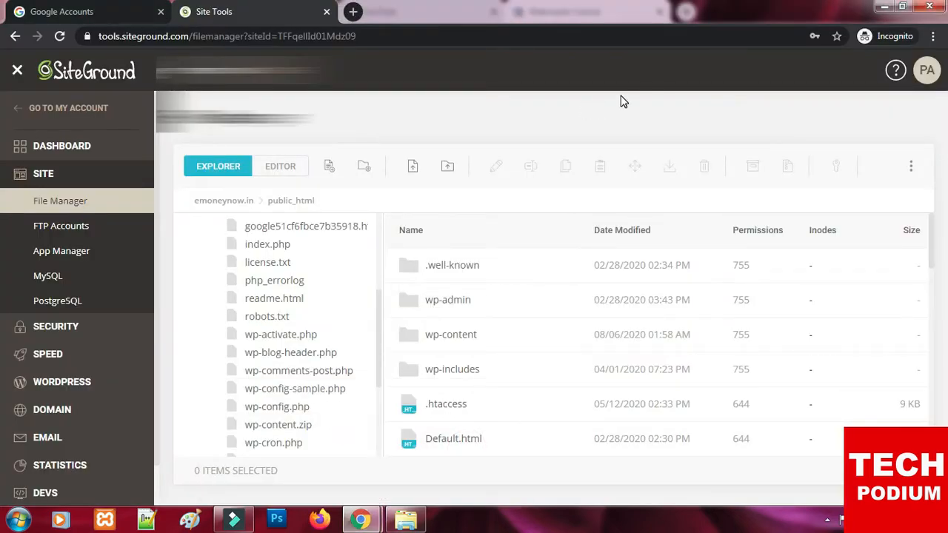
left_click(87, 151)
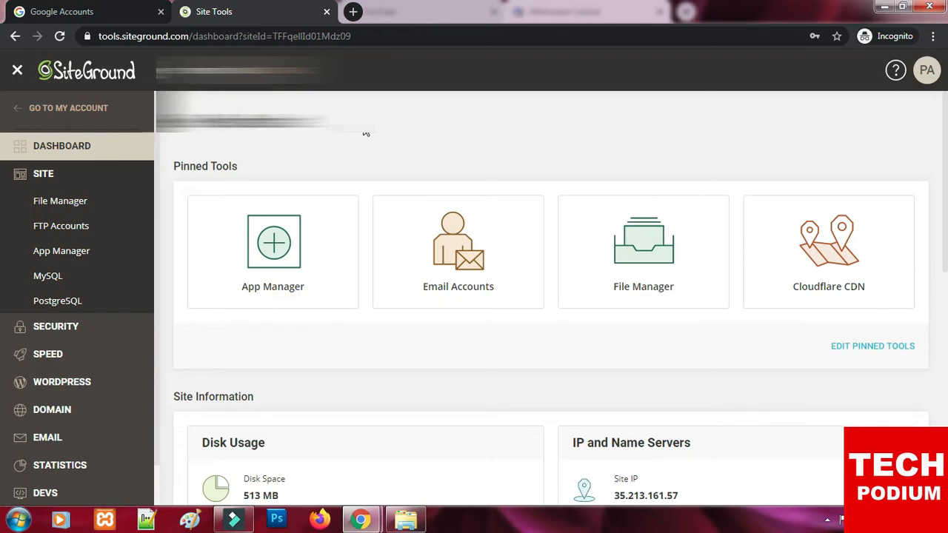
left_click(63, 202)
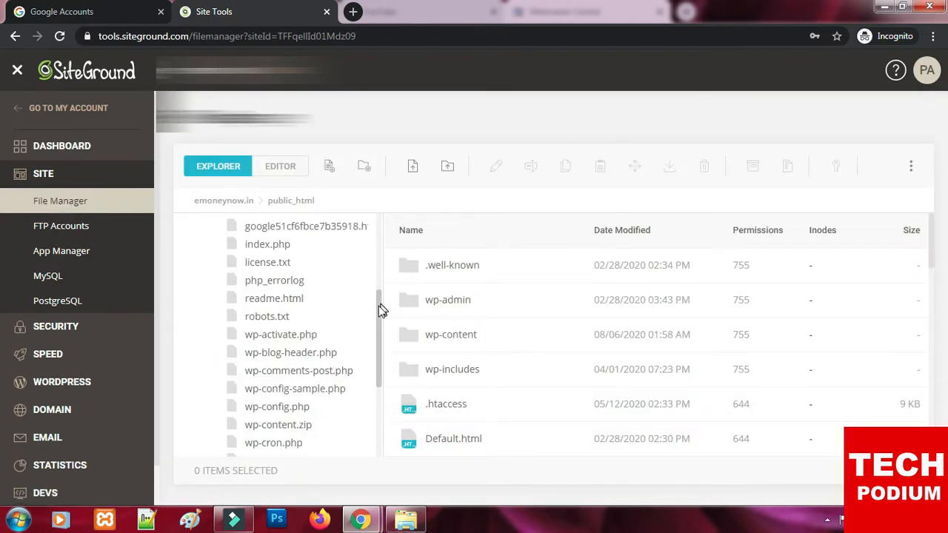
scroll(375, 238, "up", 2)
scroll(375, 239, "up", 1)
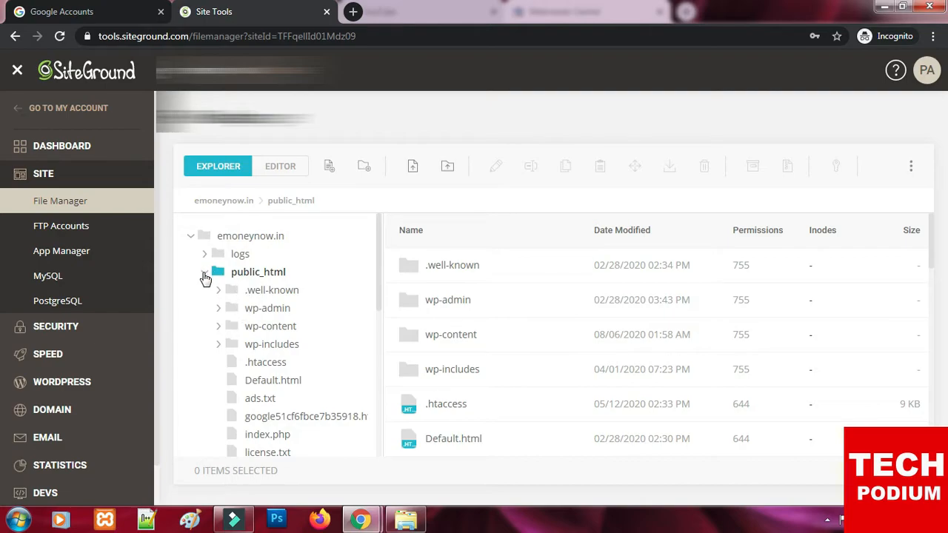
scroll(222, 274, "down", 3)
scroll(222, 289, "up", 3)
left_click(268, 274)
- Upload the downloaded HTML verification file from the Webmaster Central window into the public_html folder in SiteGround
mouse_move(360, 519)
left_click(294, 489)
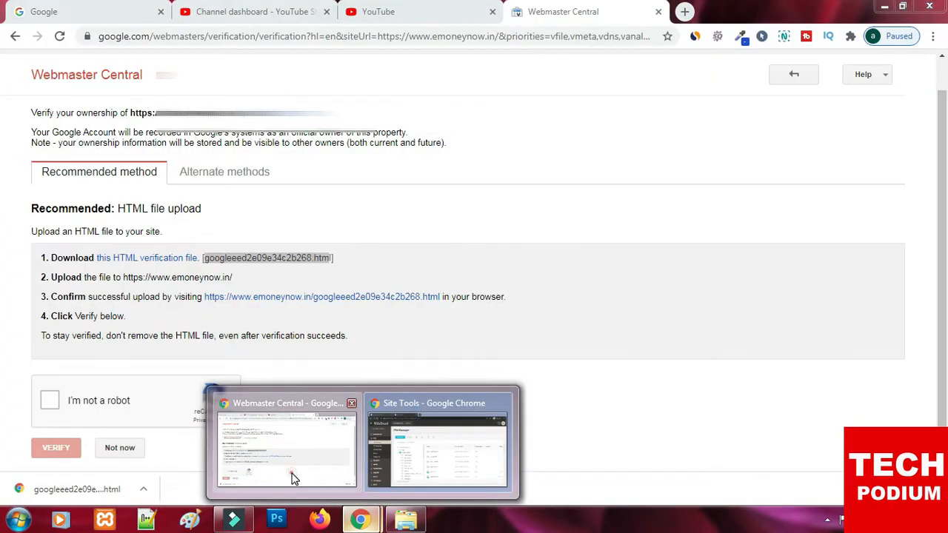
left_click_drag(85, 494, 680, 341)
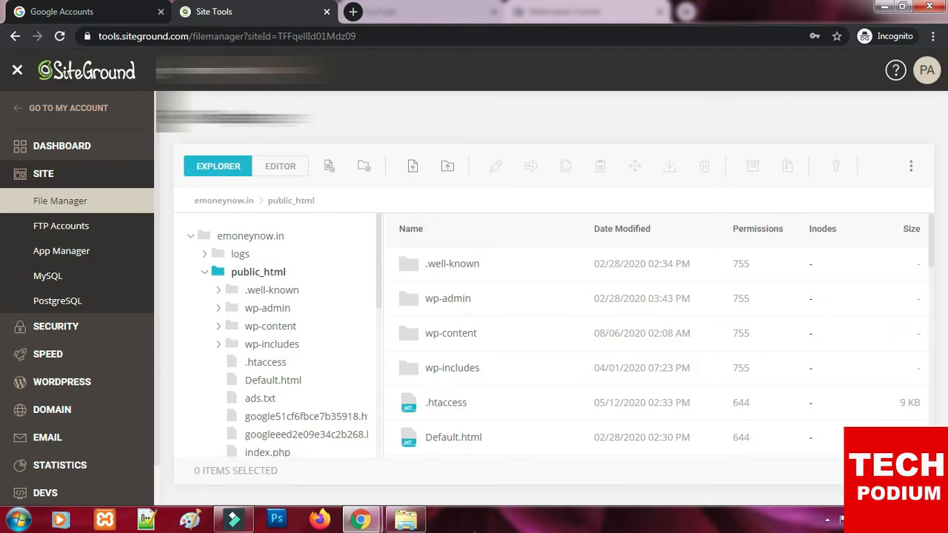
- Return to the Webmaster Central window and open the uploaded verification file's URL on emoneynow.in to check its content
mouse_move(360, 523)
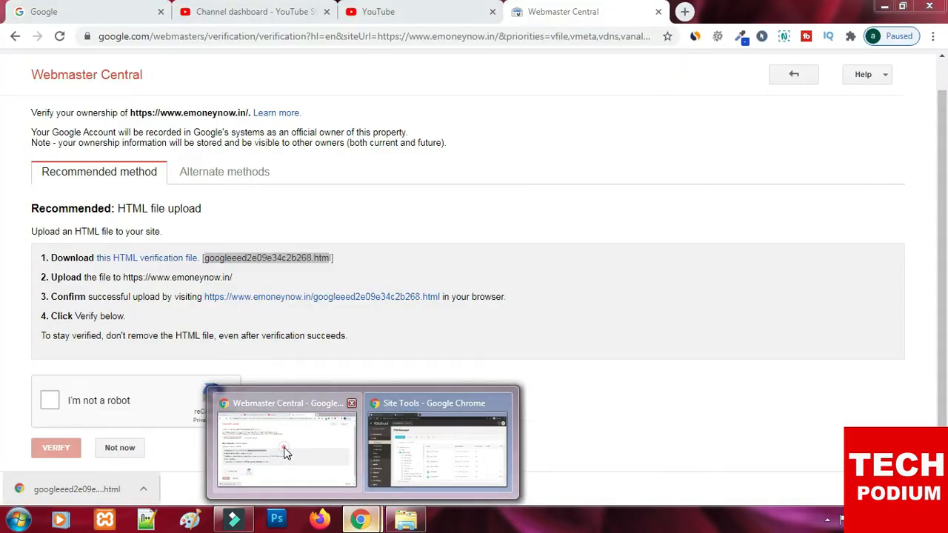
left_click(286, 449)
left_click(518, 316)
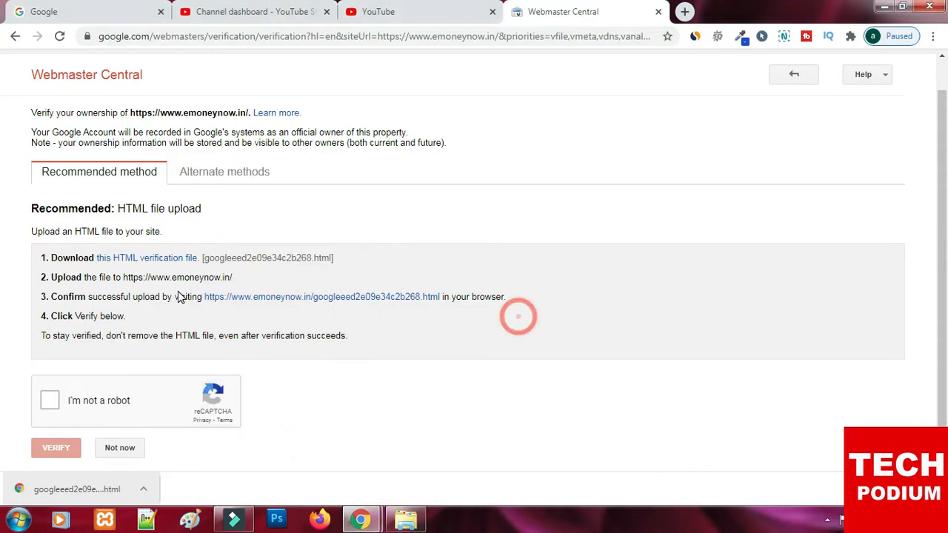
left_click(325, 297)
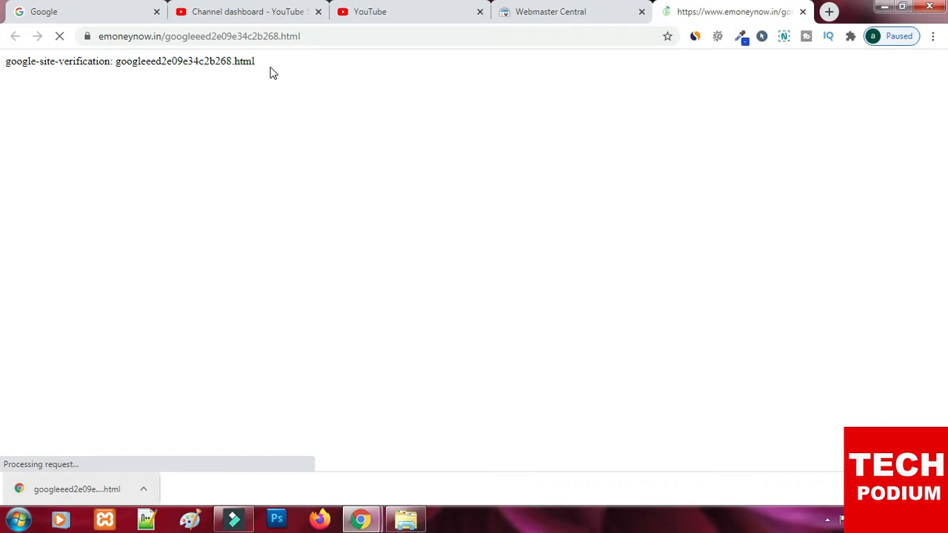
key("ctrl+a")
left_click(540, 7)
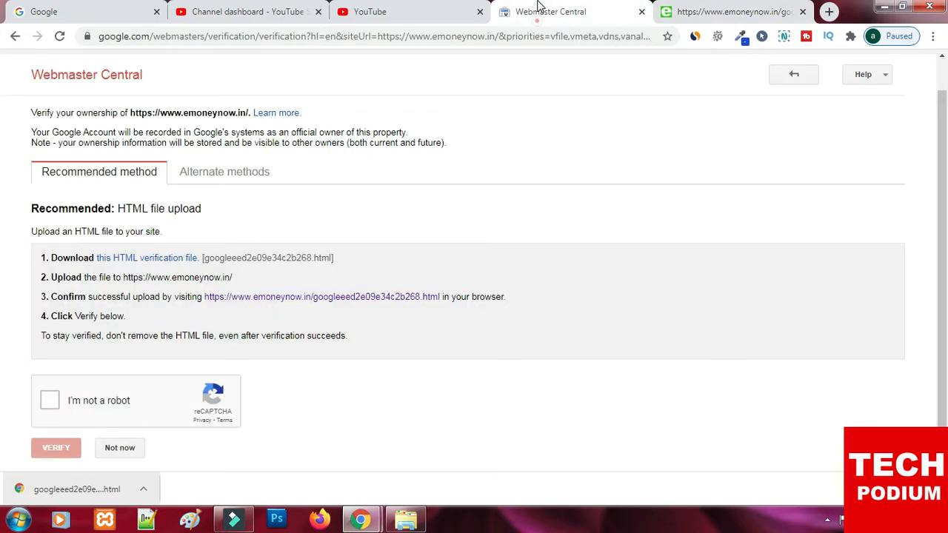
left_click(49, 402)
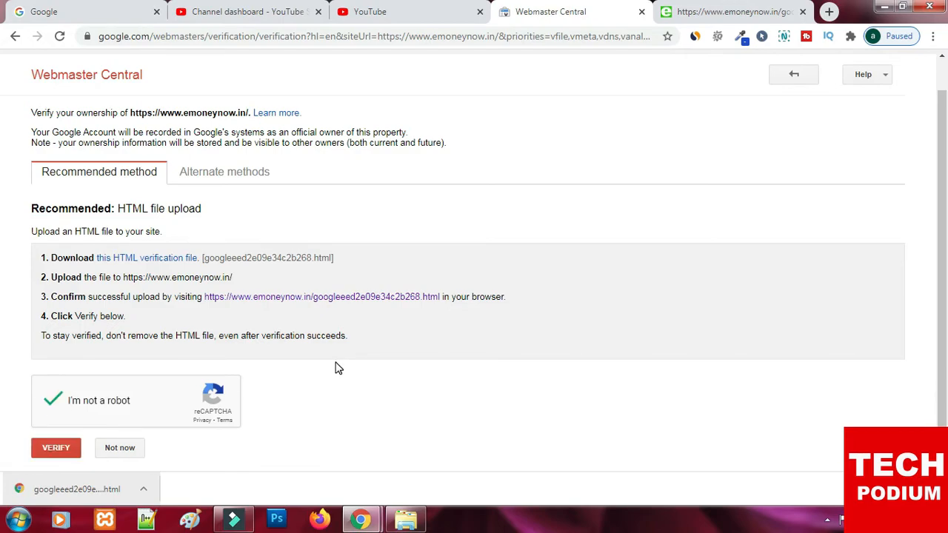
left_click(57, 447)
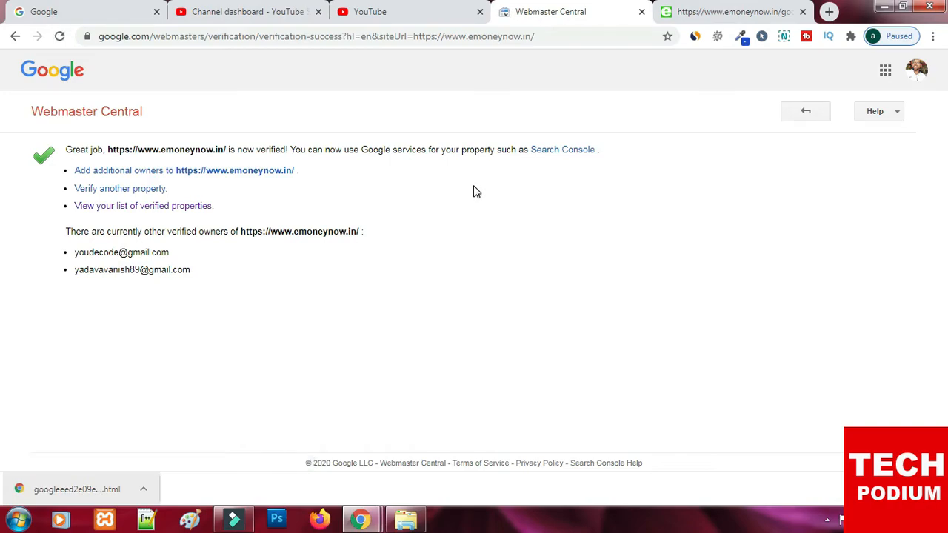
- Refresh the associated website's status in the YouTube advanced channel settings and save the changes
left_click(400, 16)
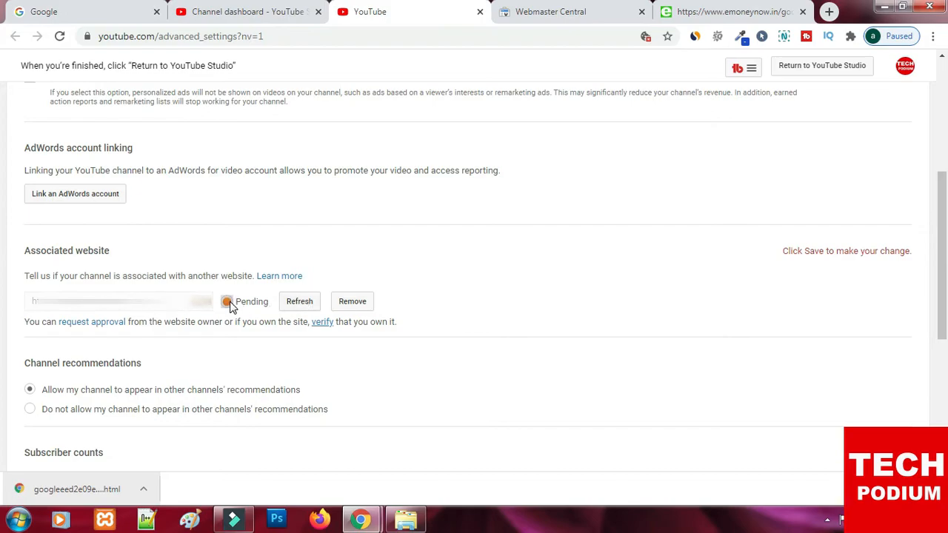
left_click(299, 303)
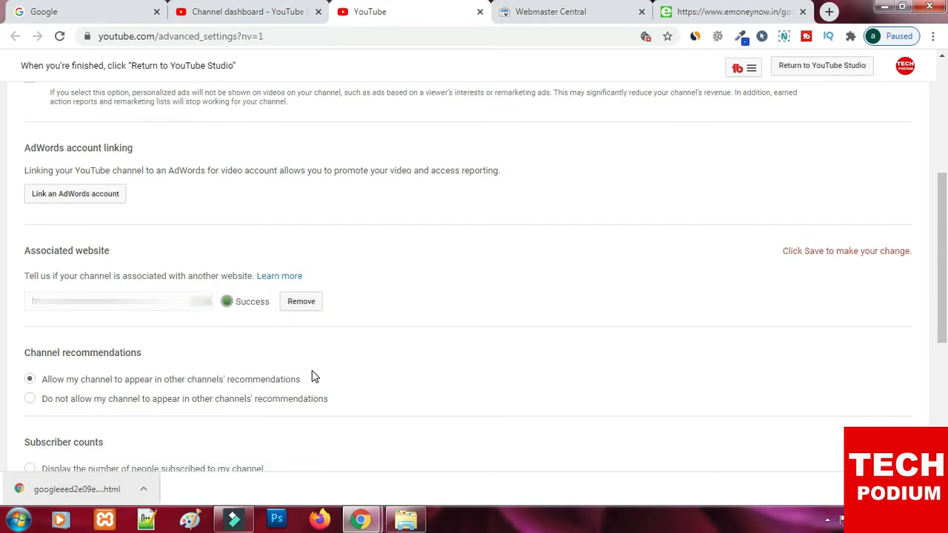
scroll(311, 377, "down", 1)
scroll(313, 377, "down", 1)
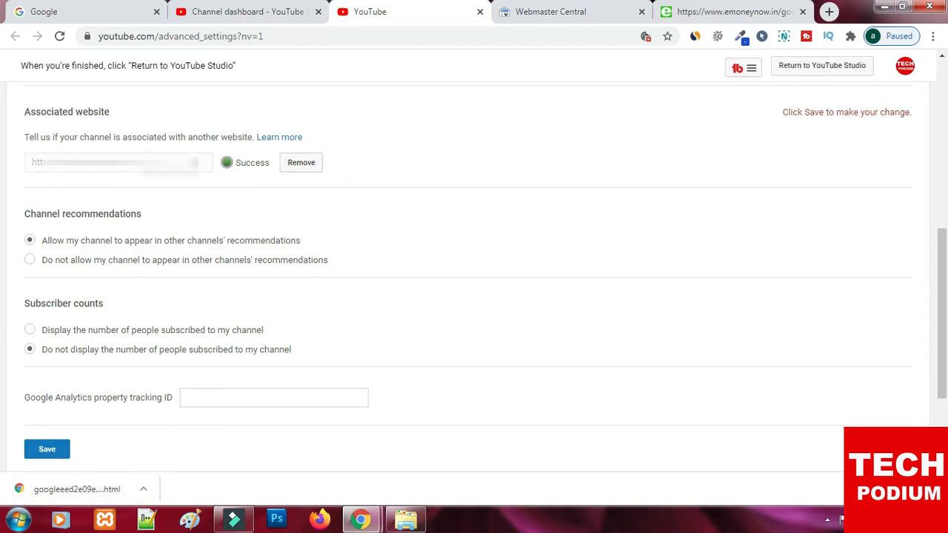
left_click(49, 450)
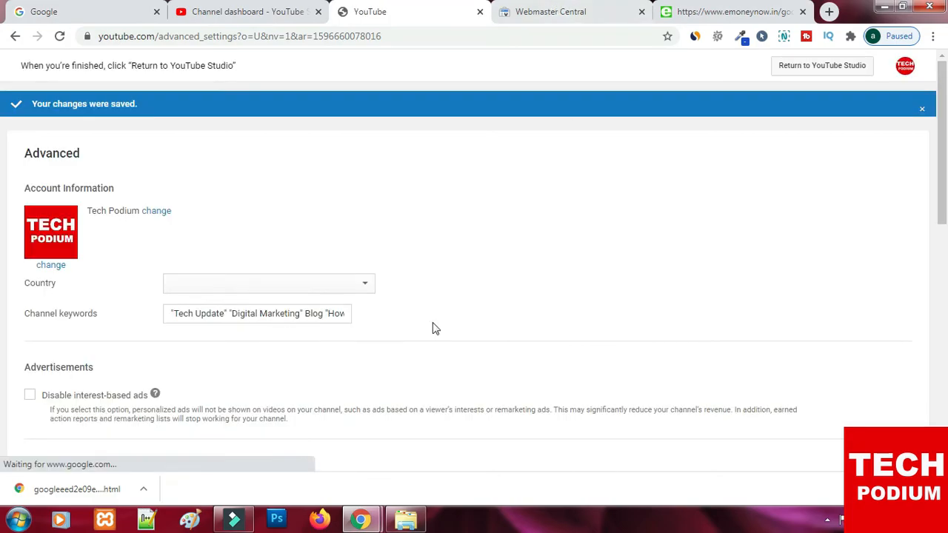
scroll(435, 329, "down", 15)
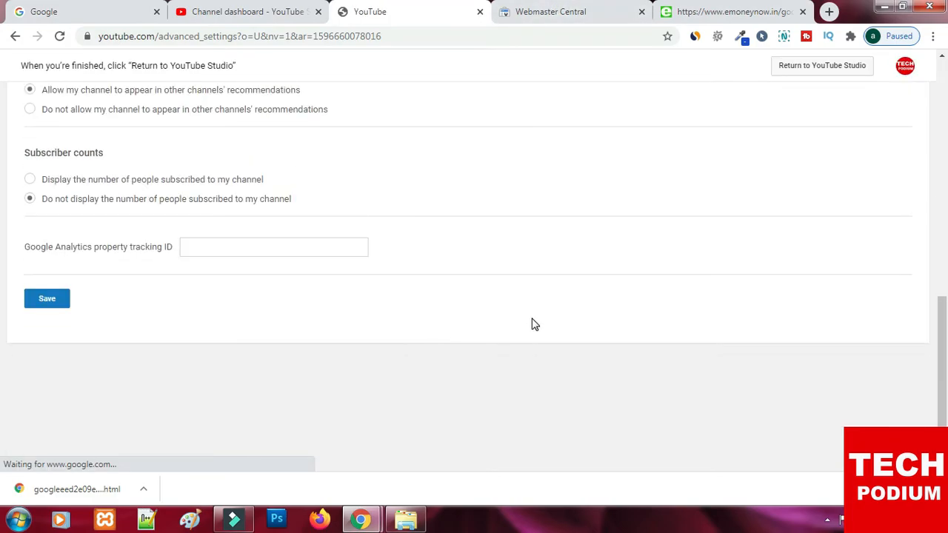
scroll(561, 318, "up", 15)
left_click(578, 11)
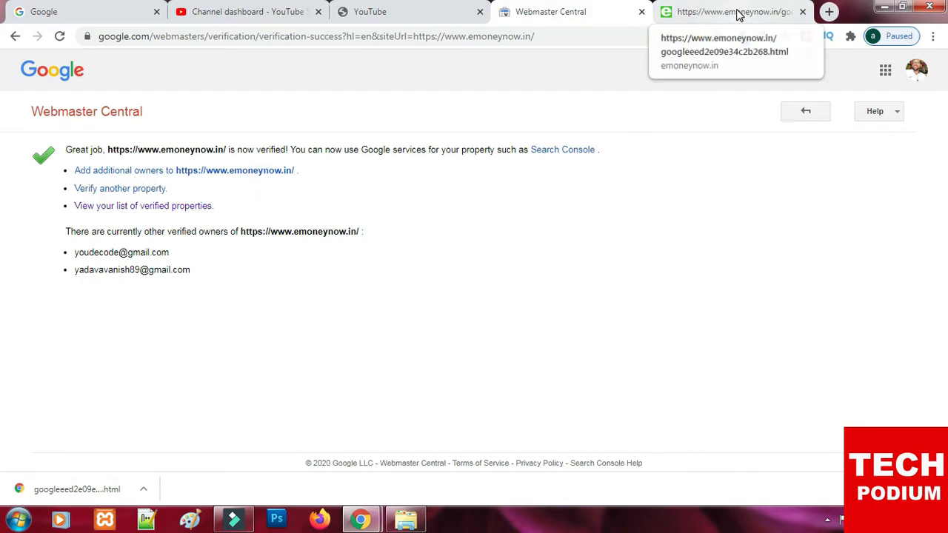
left_click(735, 12)
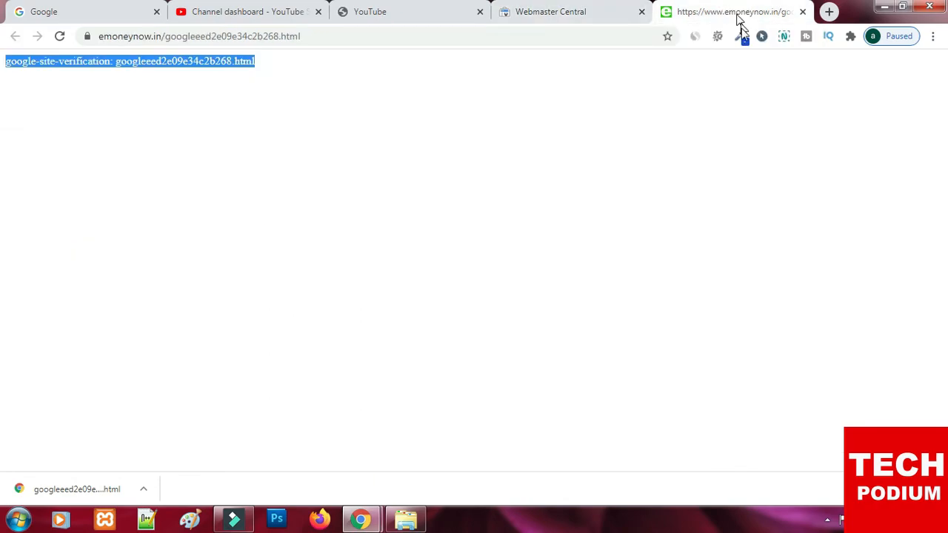
left_click(601, 15)
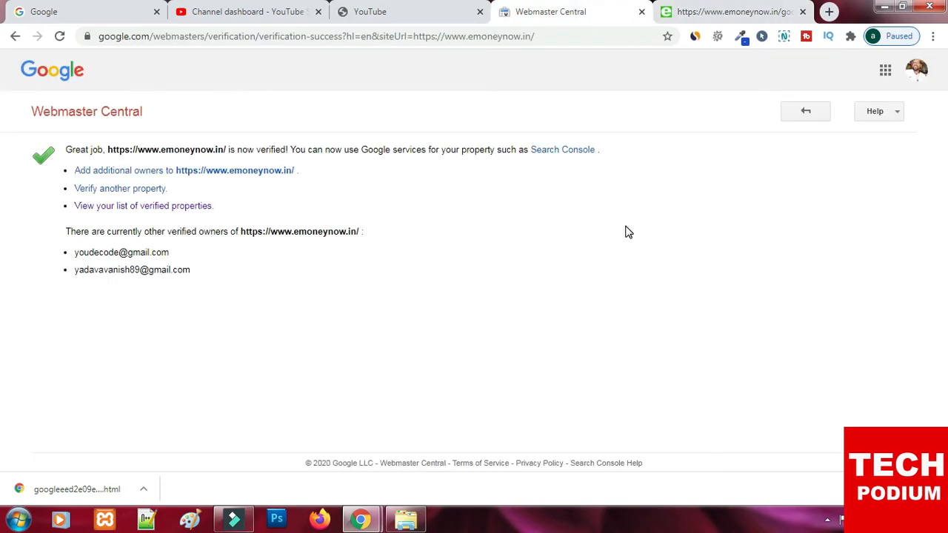